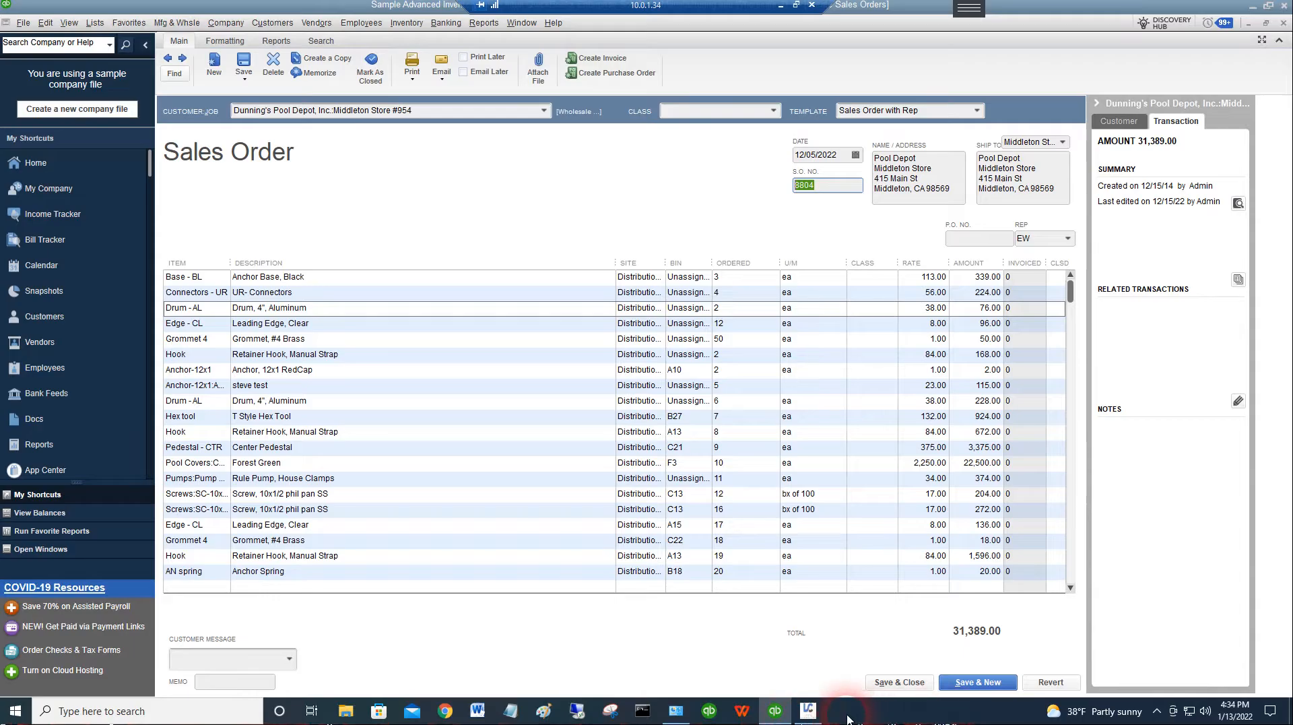
Review the item lines and ordered quantities of the Middleton Store sales order in QuickBooks.
click(810, 713)
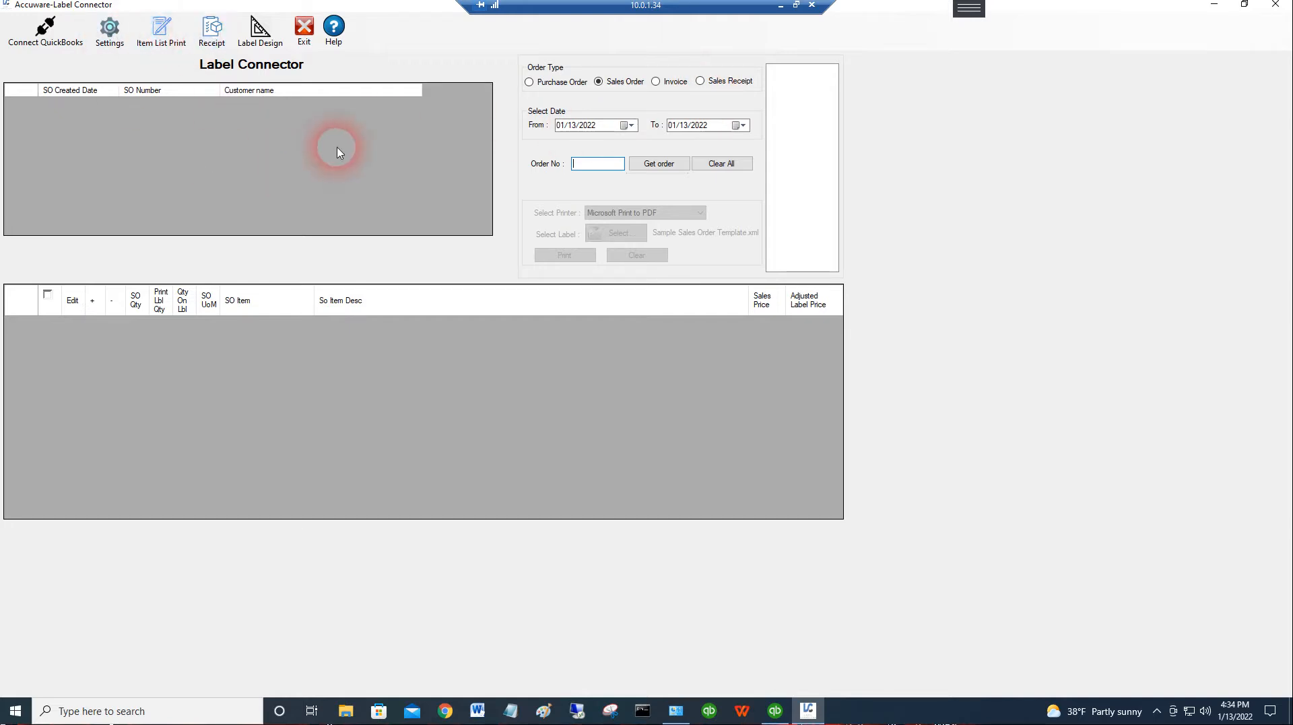
click(777, 713)
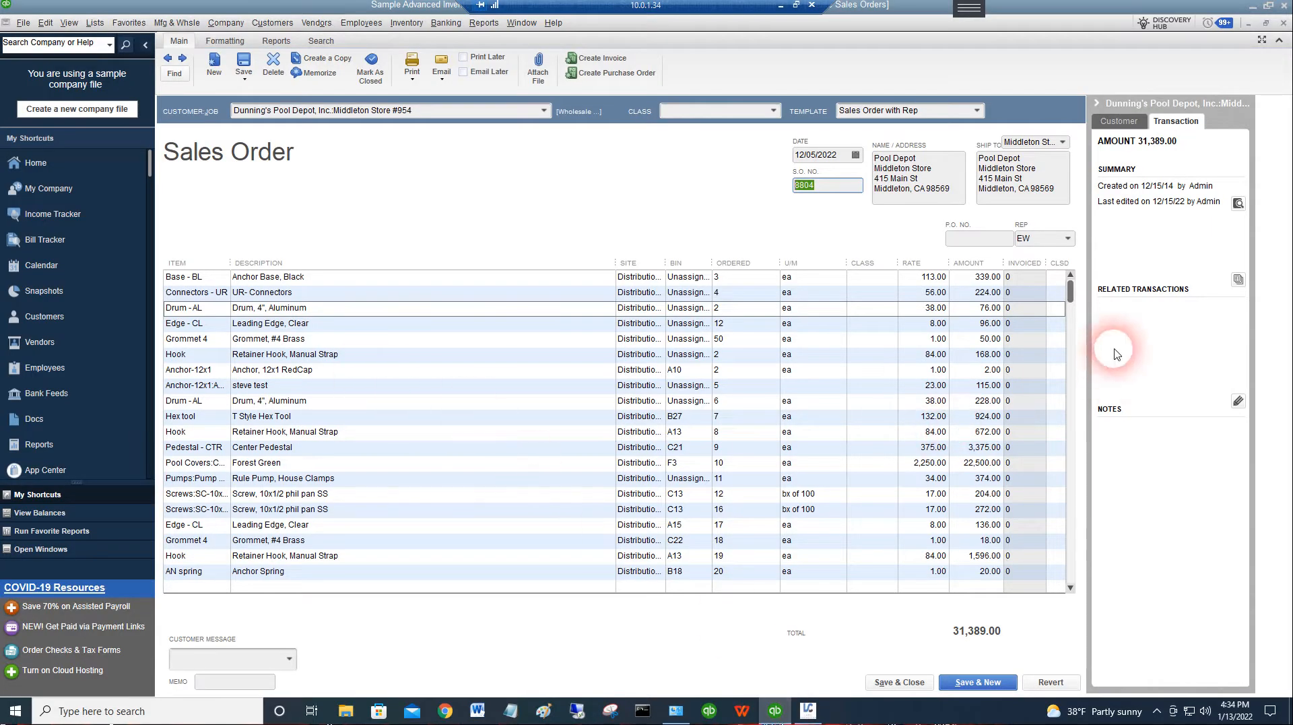
mouse_move(1071, 297)
mouse_down()
mouse_move(1087, 528)
mouse_move(1068, 279)
mouse_move(1079, 313)
mouse_up()
scroll(787, 394, up, 1)
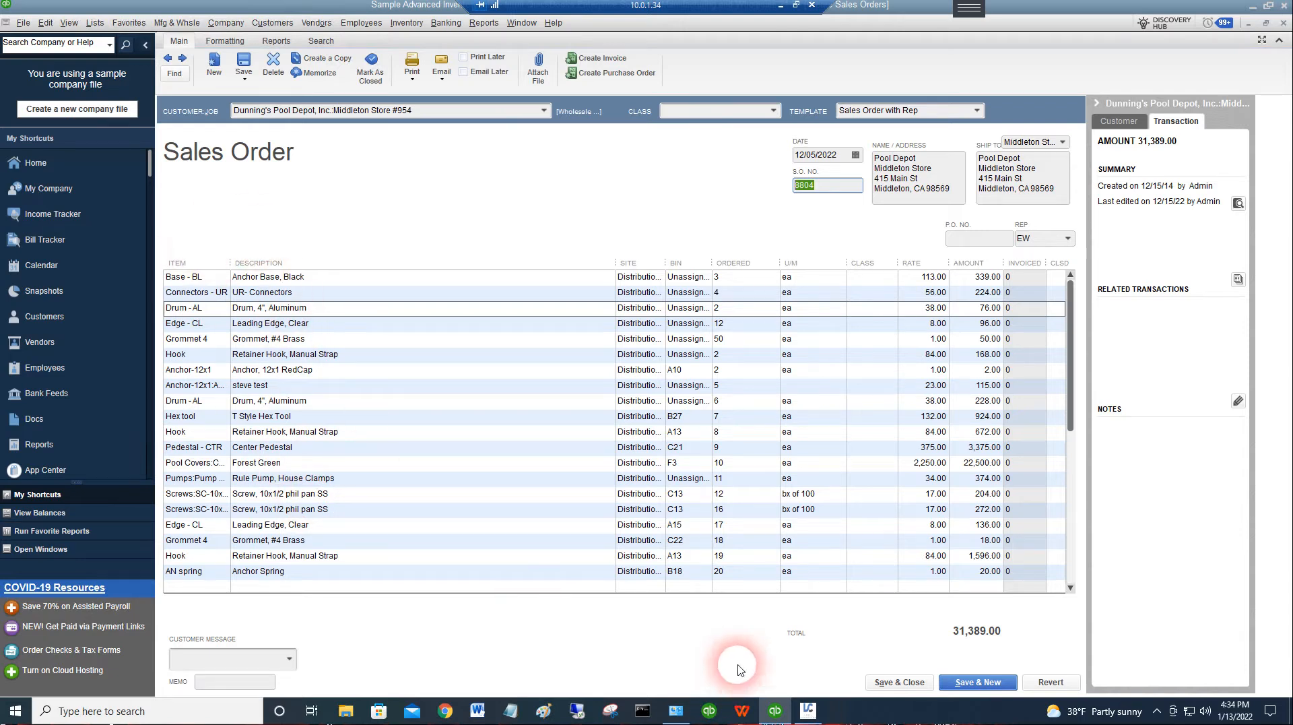
Switch to Label Connector and retrieve the same sales order by entering its order number.
click(812, 715)
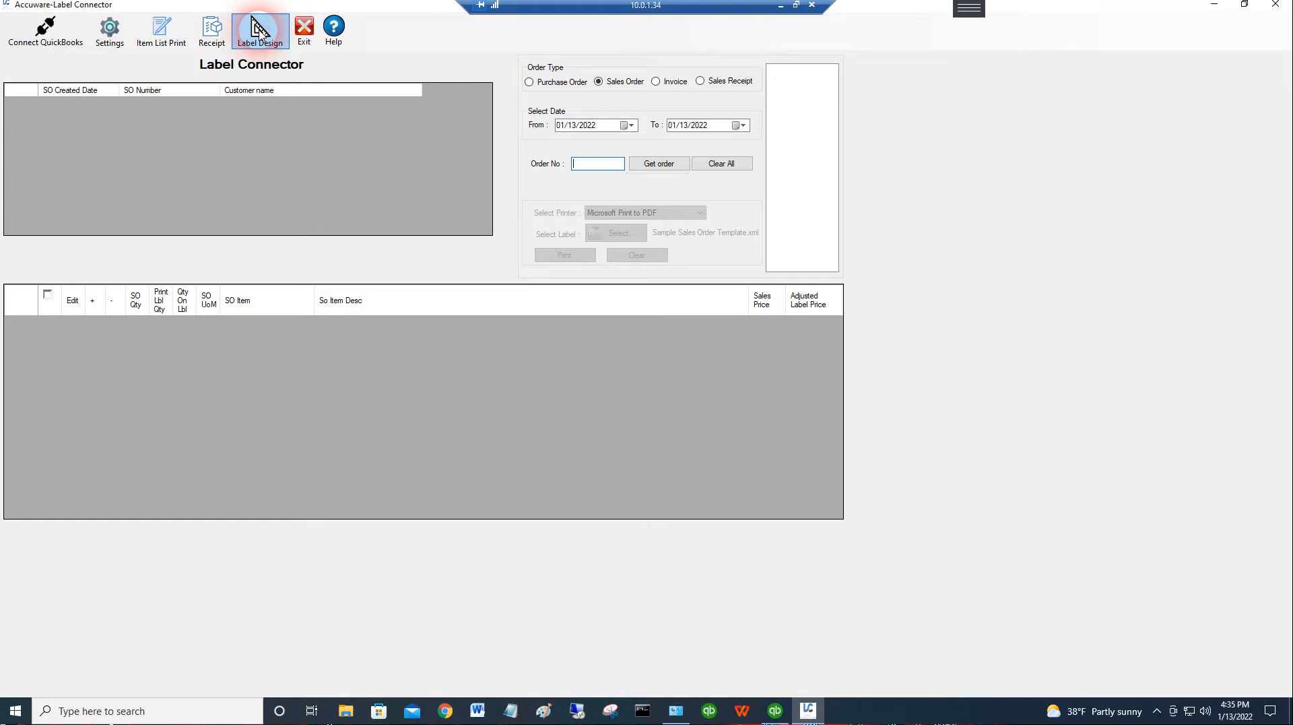
click(598, 165)
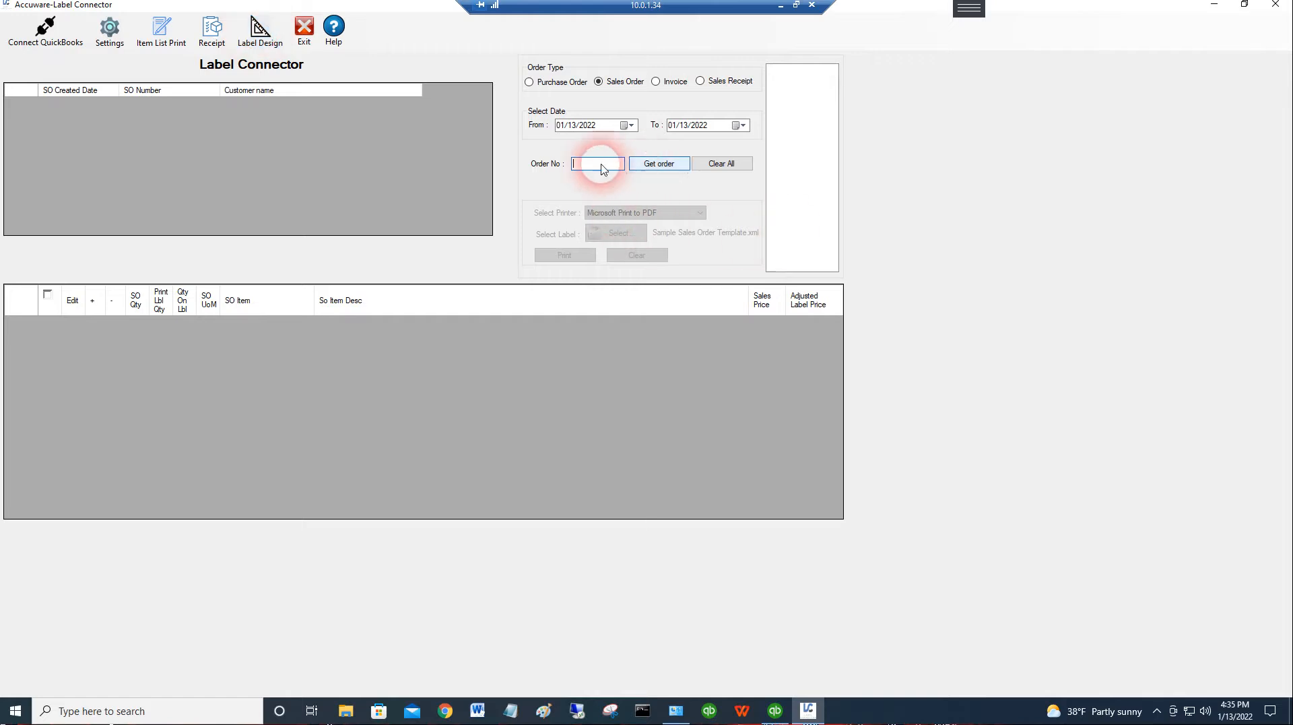
text(8804)
click(653, 165)
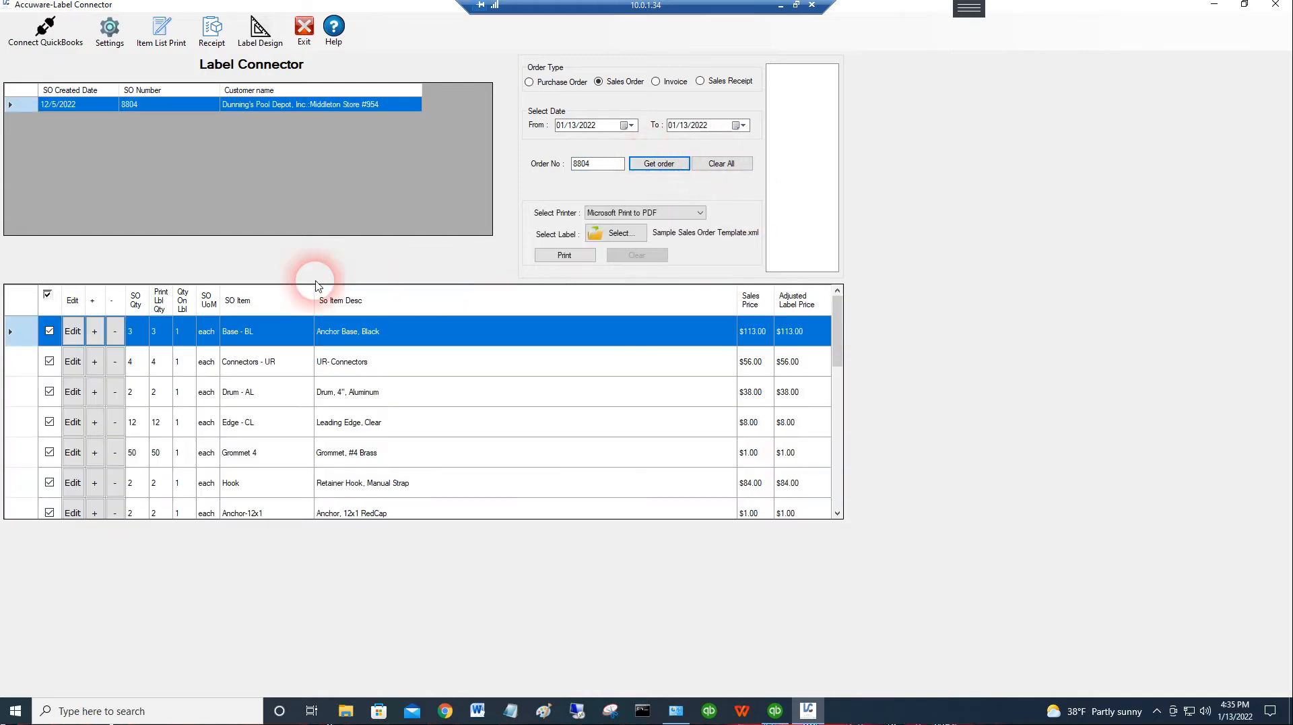
Open the Base - BL line for editing and restrict the label selection to the Base - BL and Connectors - UR items.
click(209, 301)
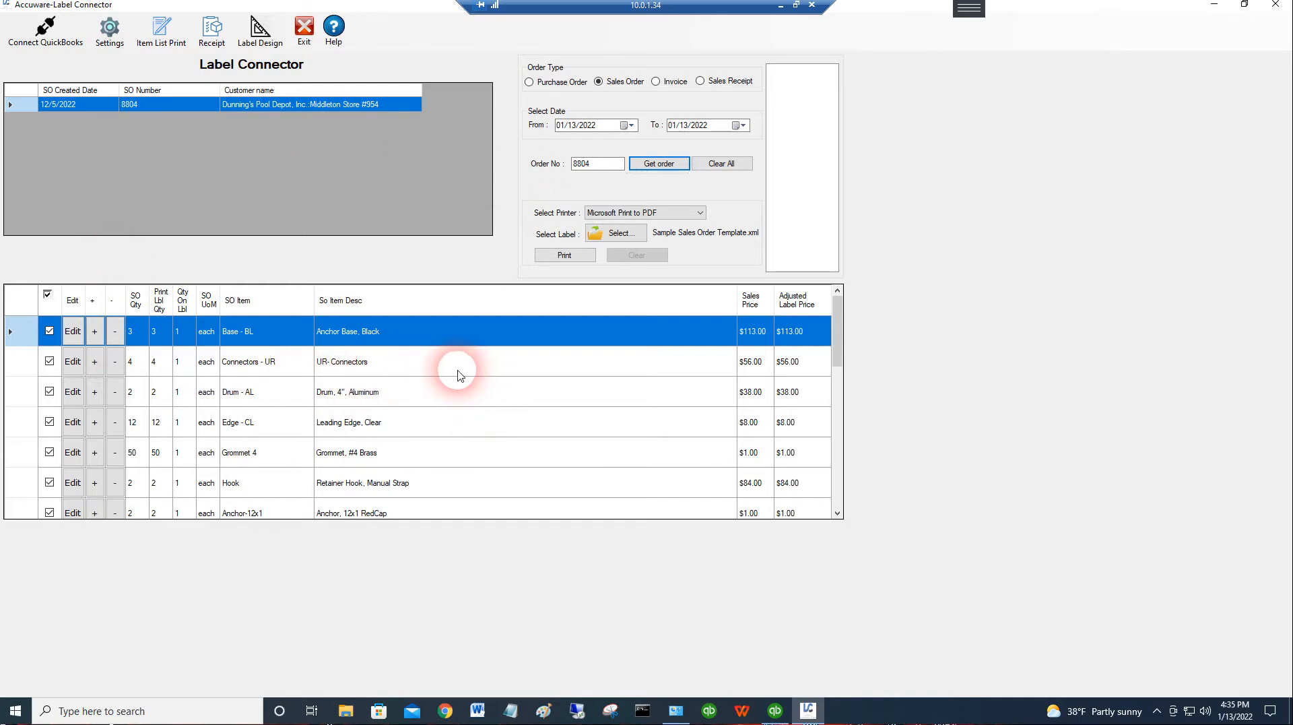
click(73, 335)
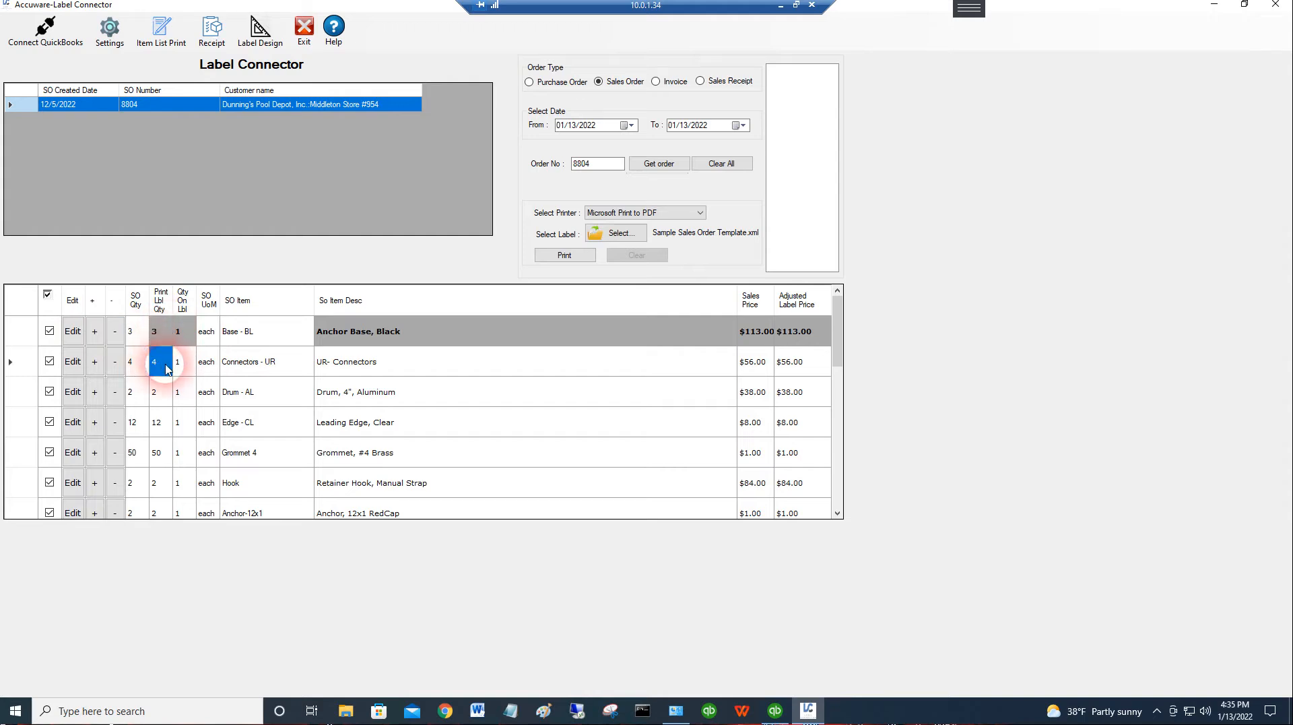
click(47, 295)
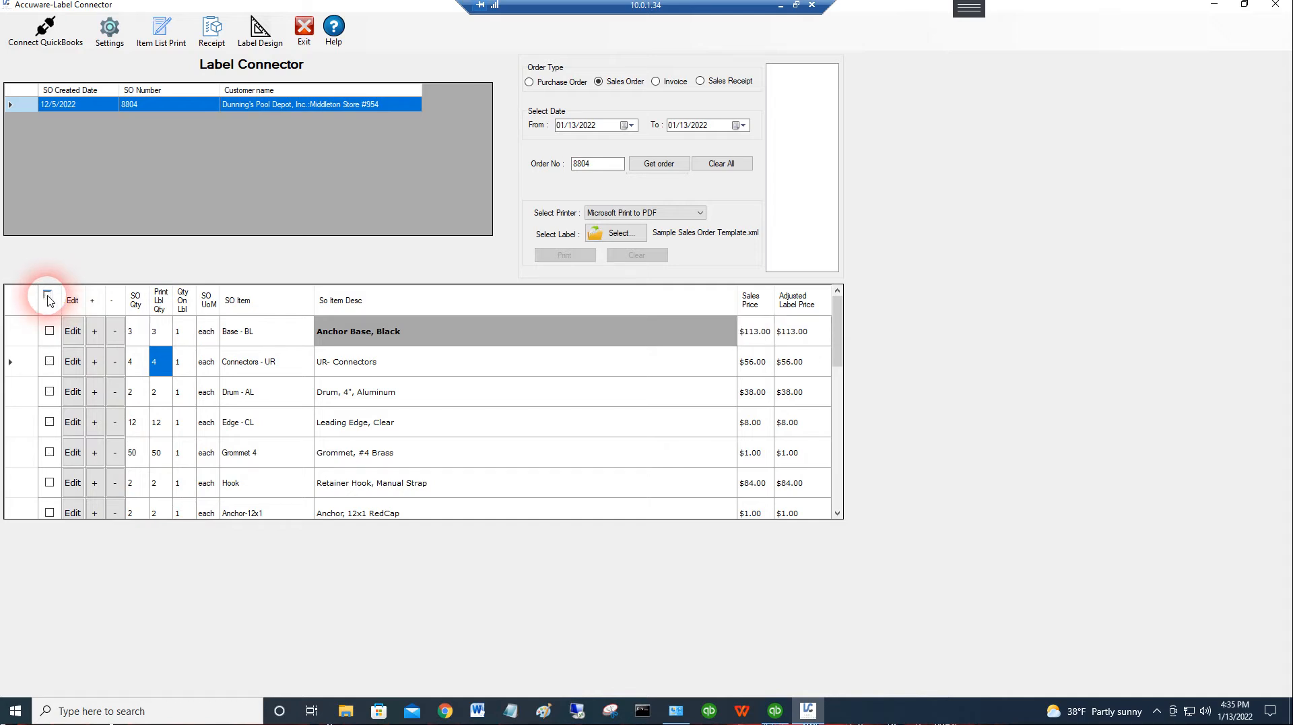
click(50, 331)
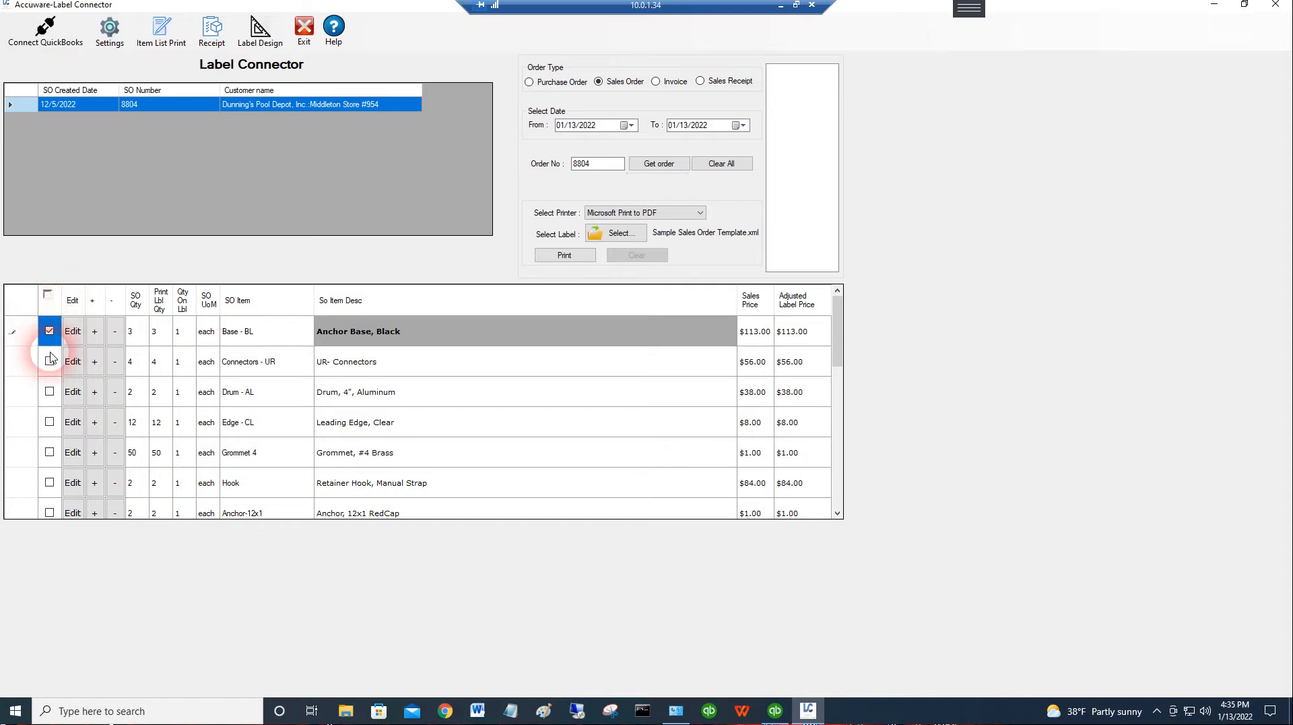
click(49, 361)
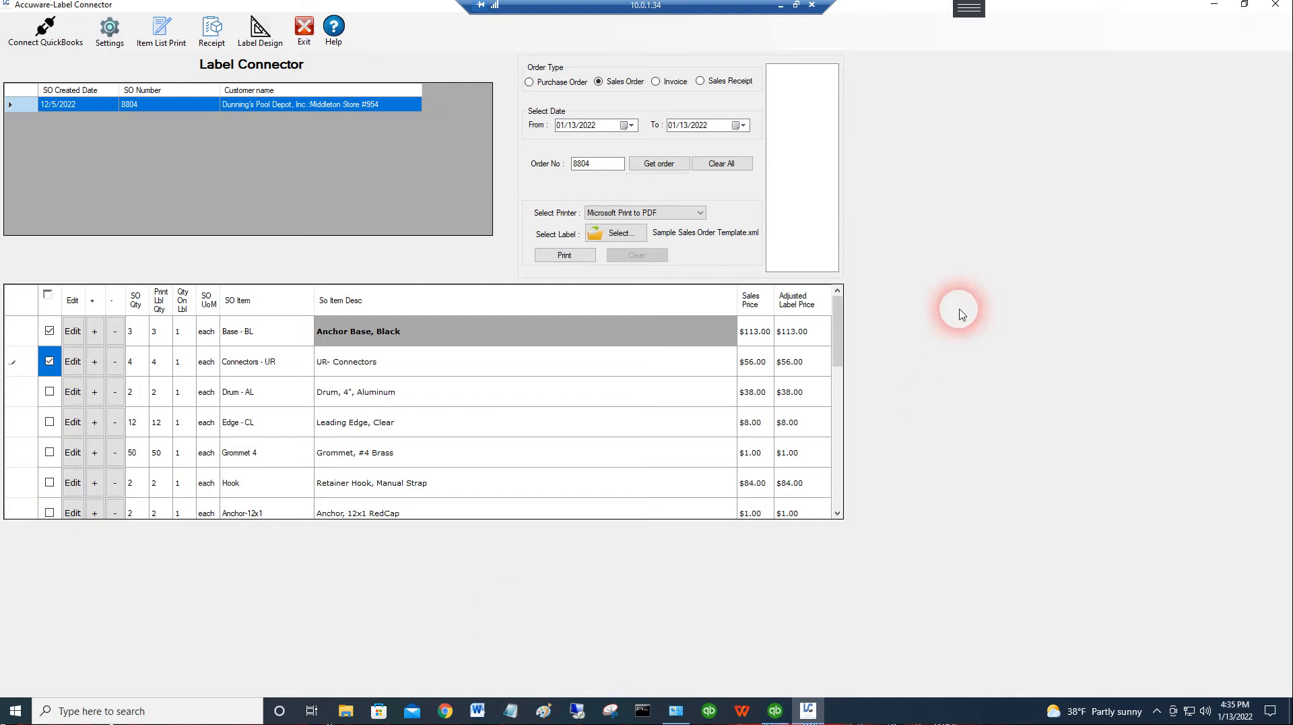
Print the selected labels with Microsoft Print to PDF and save the Base - BL output as 3.
click(632, 213)
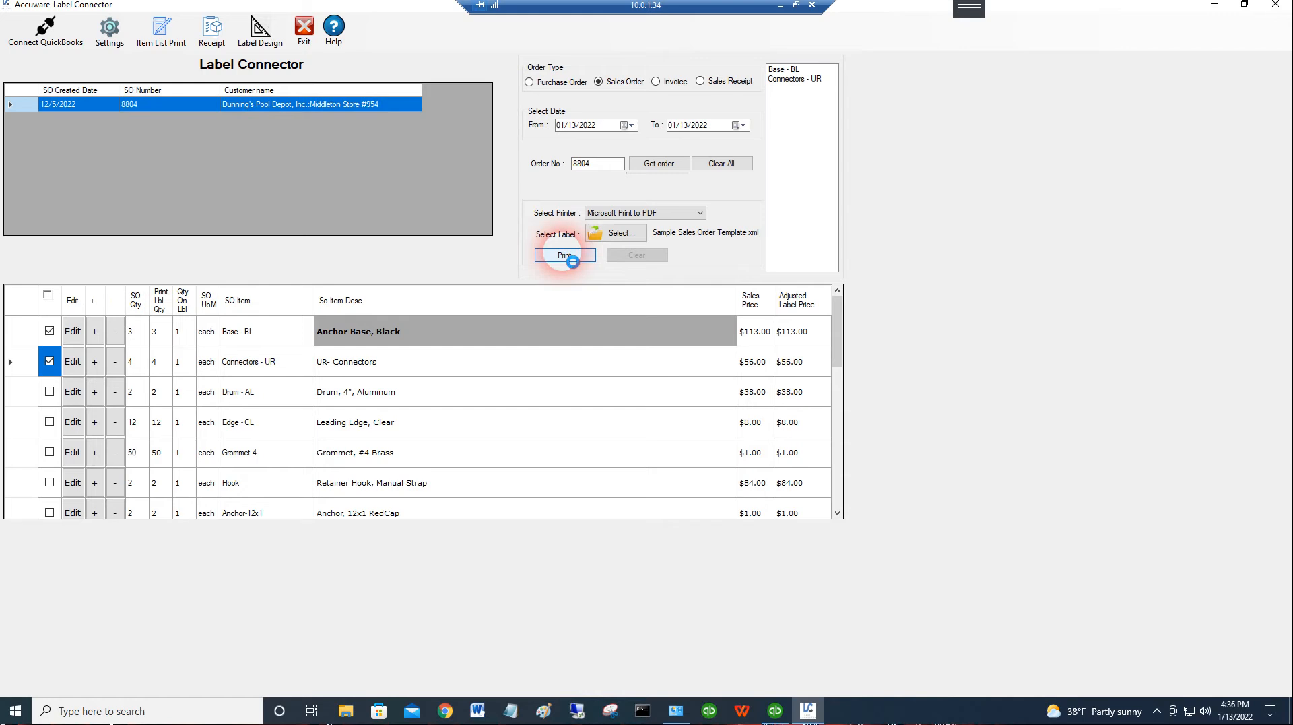
click(571, 260)
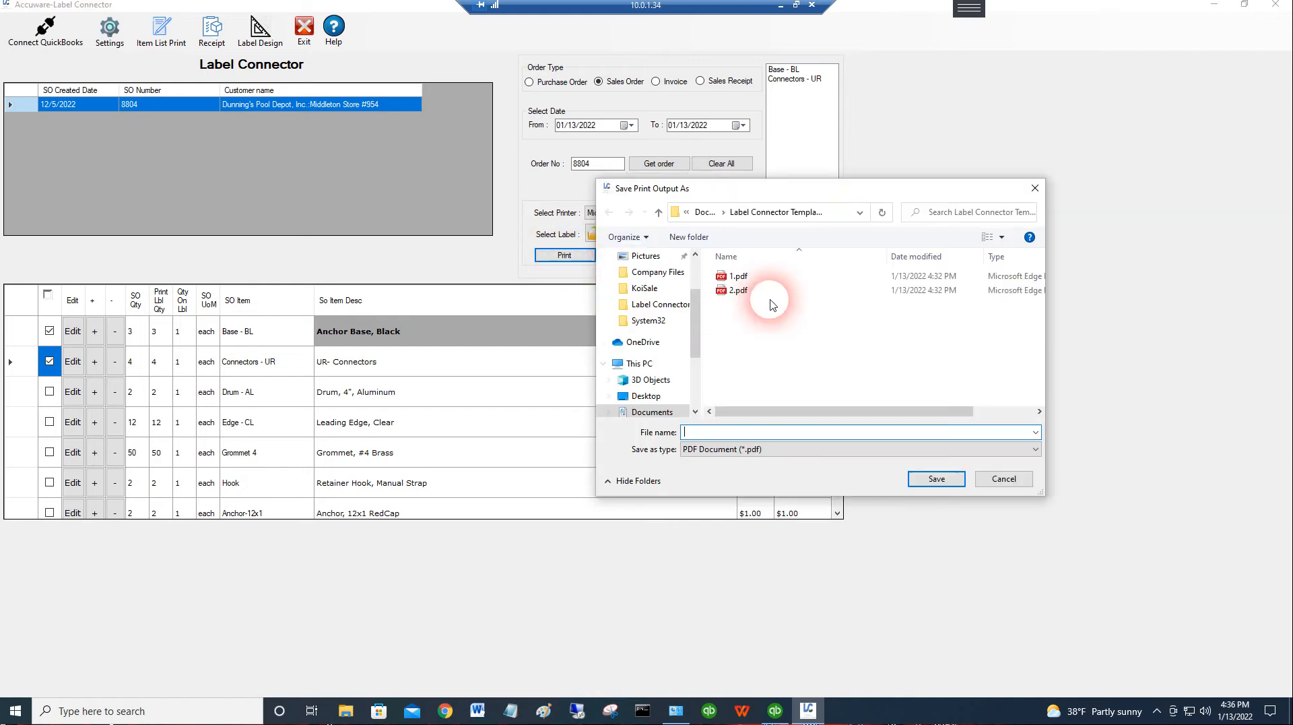
click(705, 438)
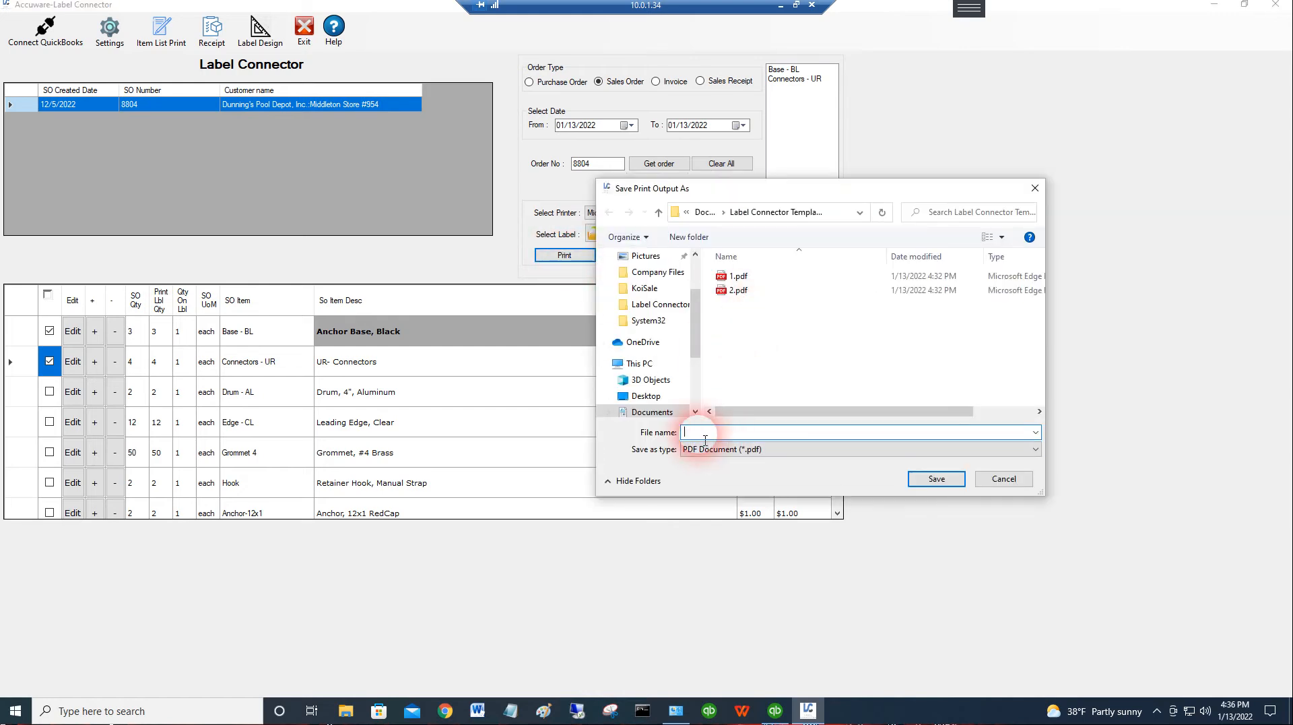
text(3)
click(941, 481)
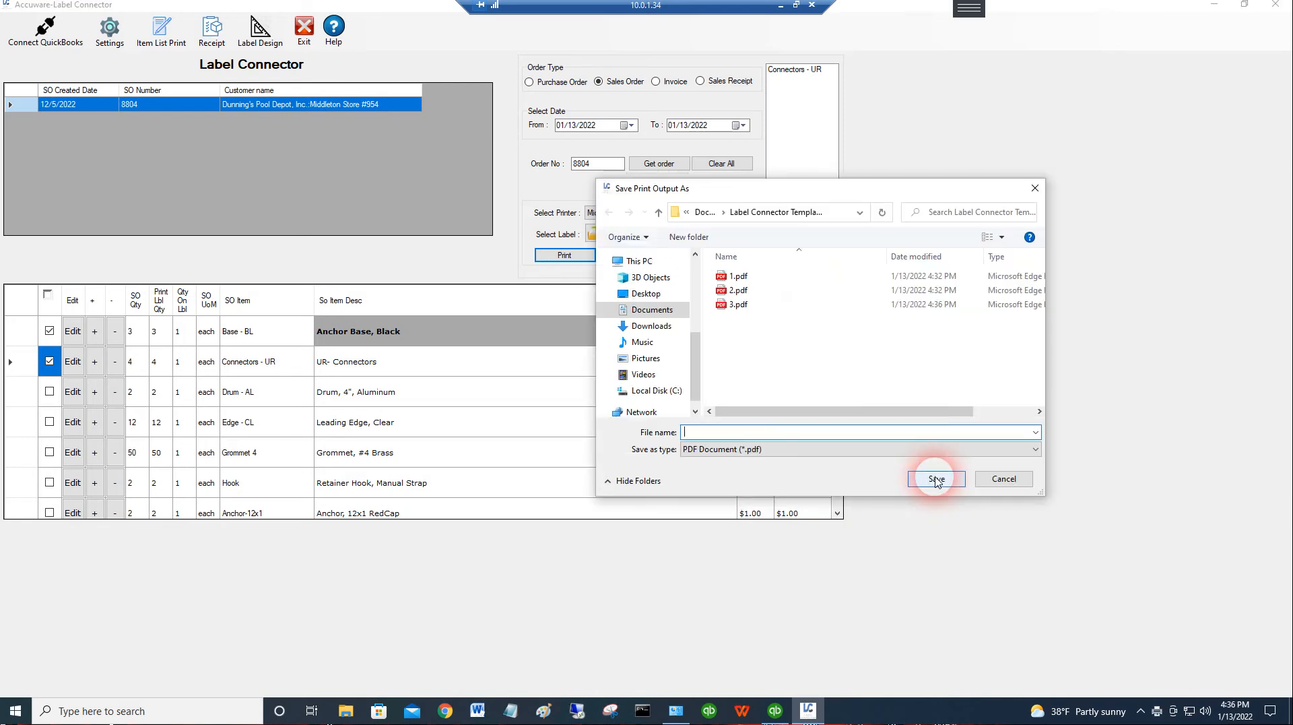
Save the Connectors - UR label output as a PDF named 4.
click(715, 435)
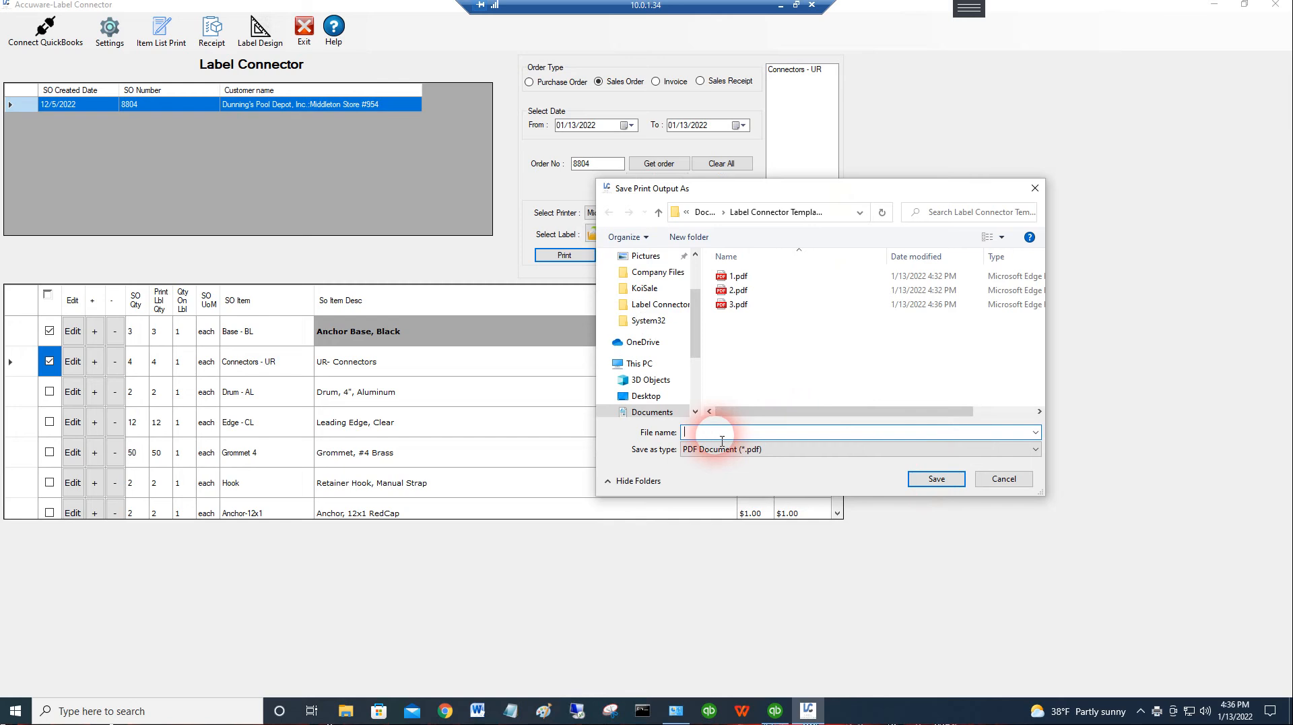
text(4)
click(937, 479)
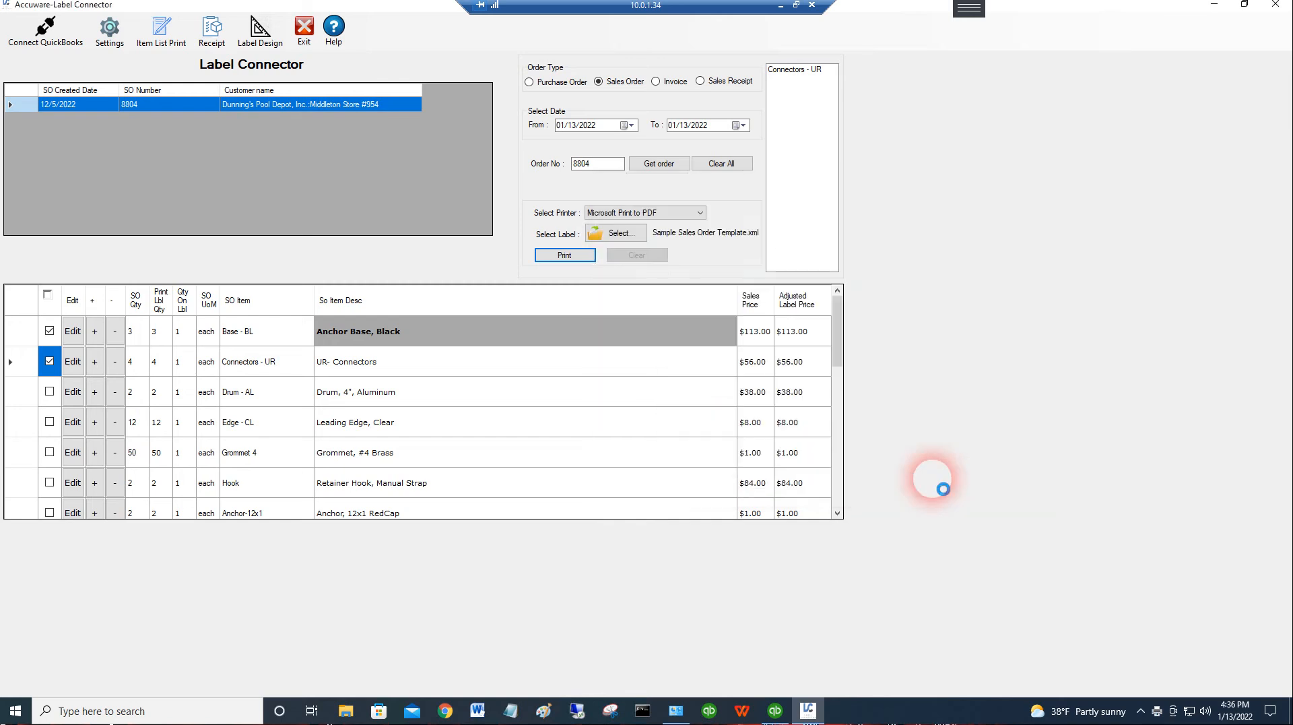
Switch to File Explorer and open the Label Connector Templates folder inside Documents.
click(345, 711)
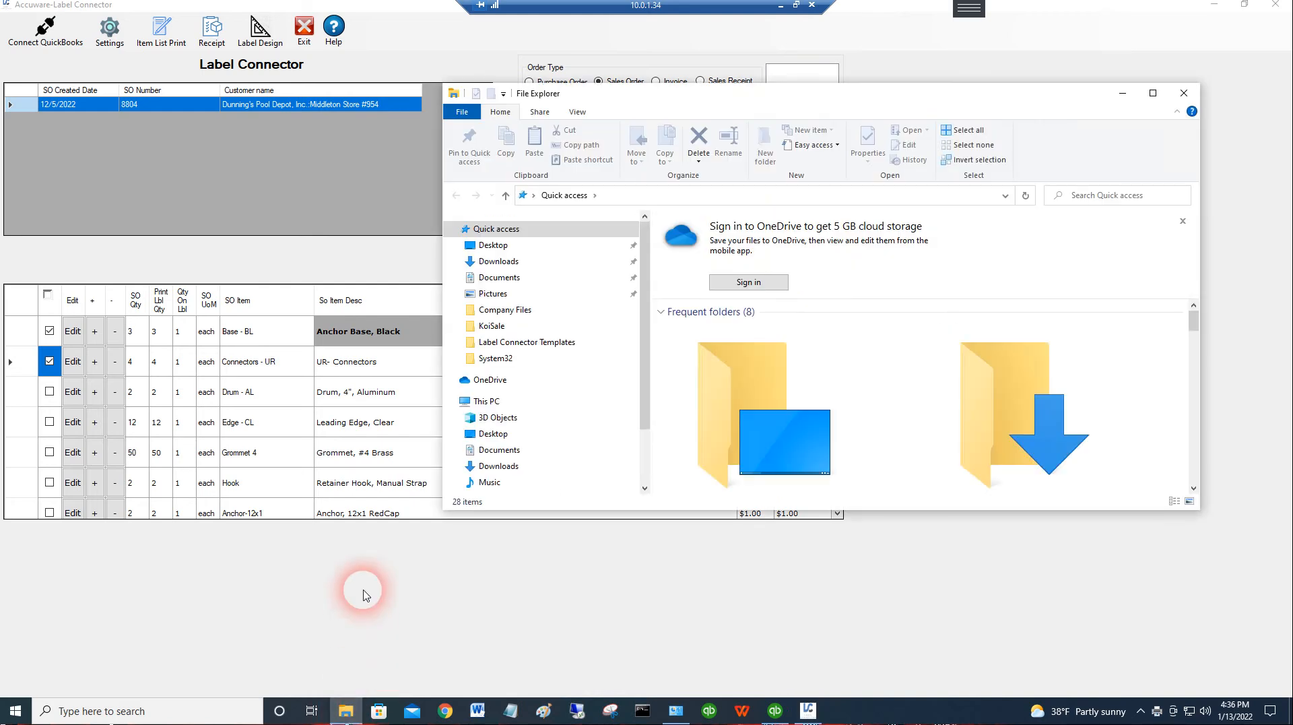
scroll(640, 411, down, 1)
scroll(637, 378, up, 1)
click(497, 276)
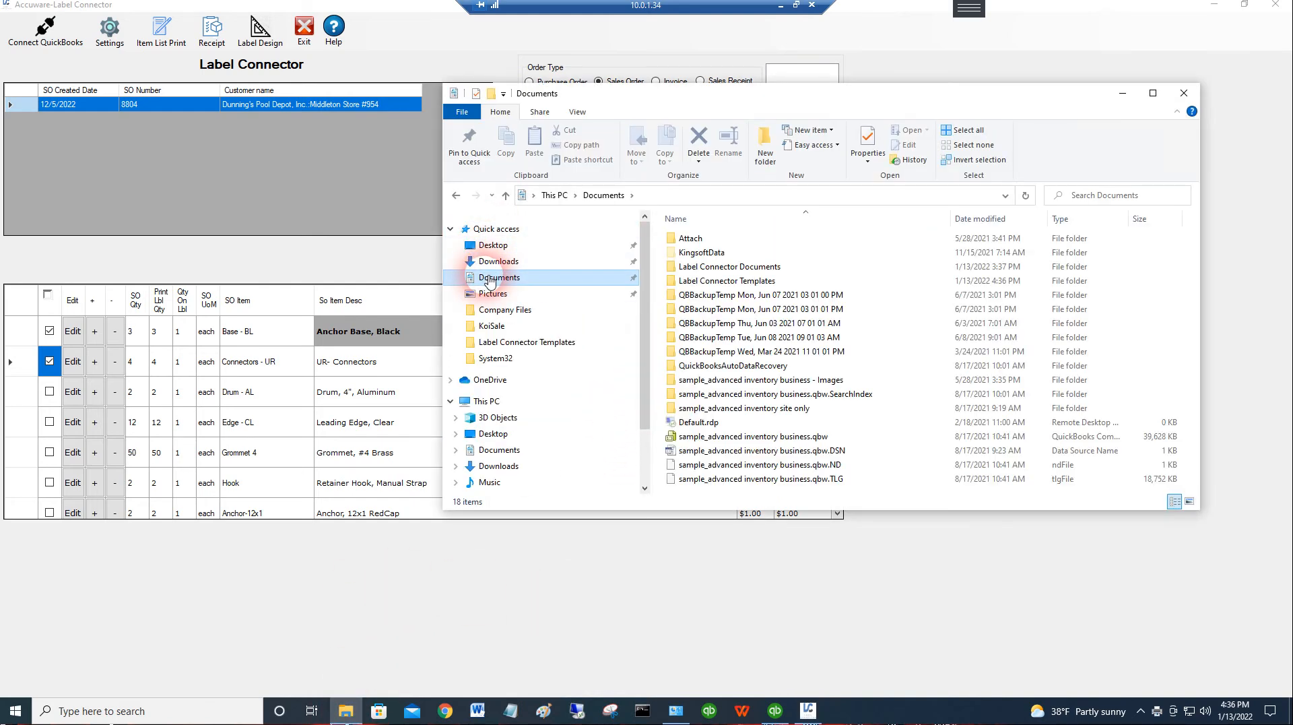
double_click(731, 283)
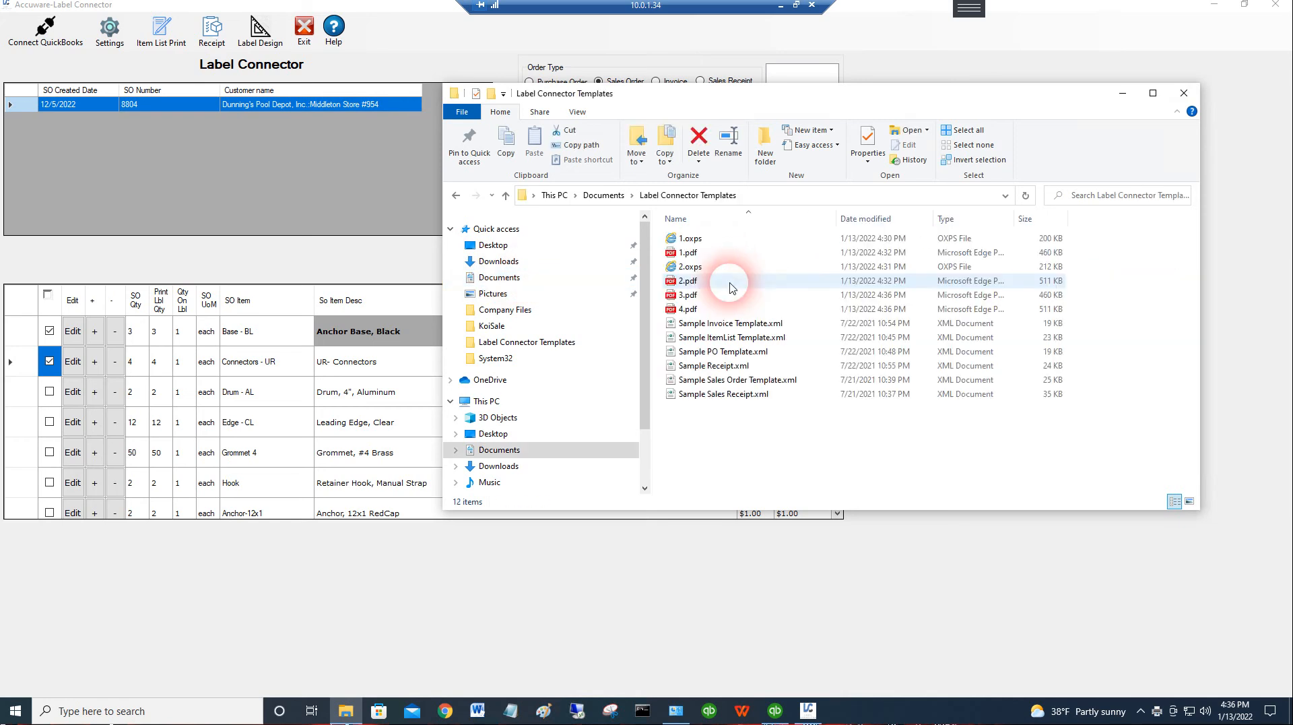
Open 3.pdf, check its Base - BL label pages, and close it.
click(688, 296)
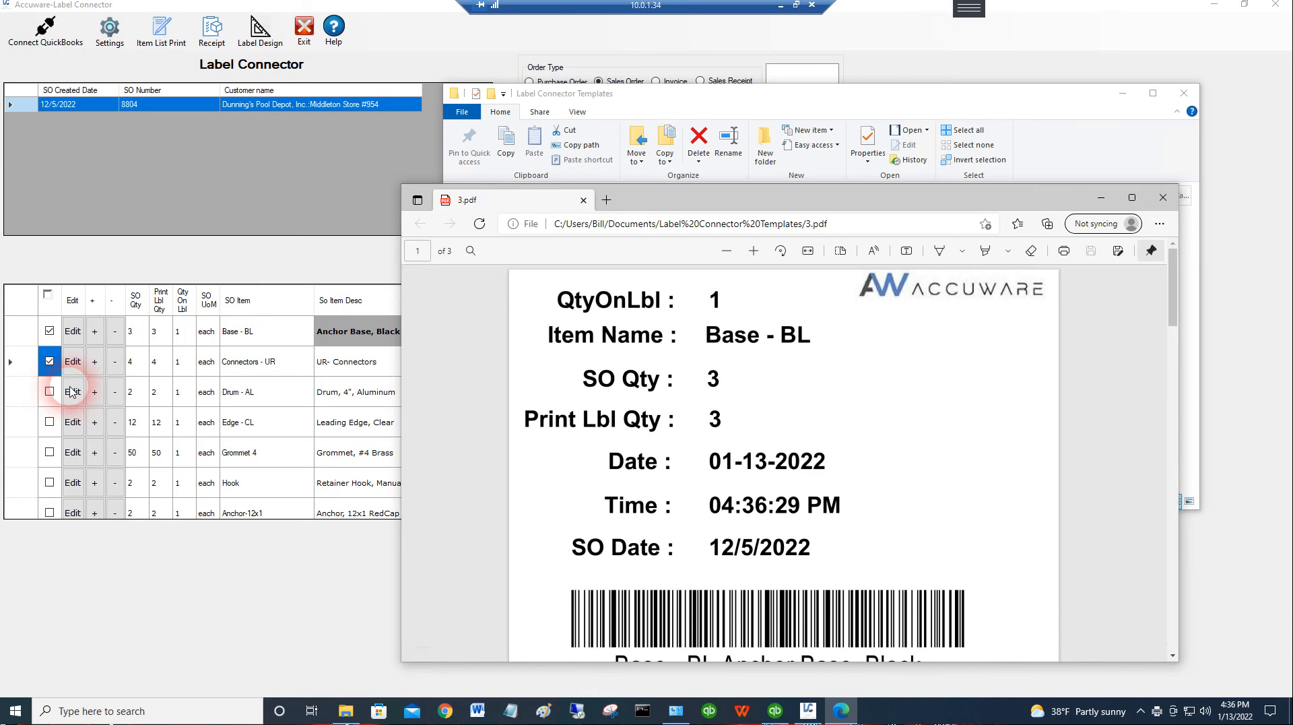
scroll(933, 377, down, 10)
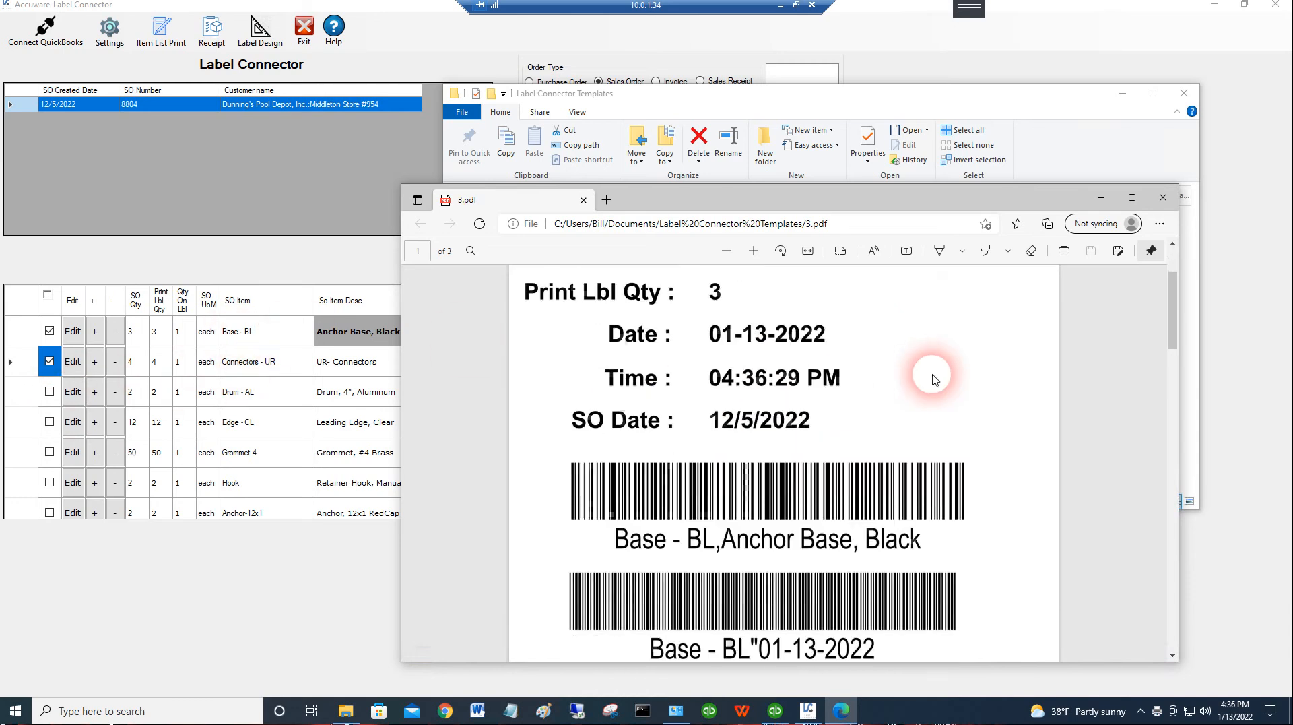
scroll(932, 377, down, 10)
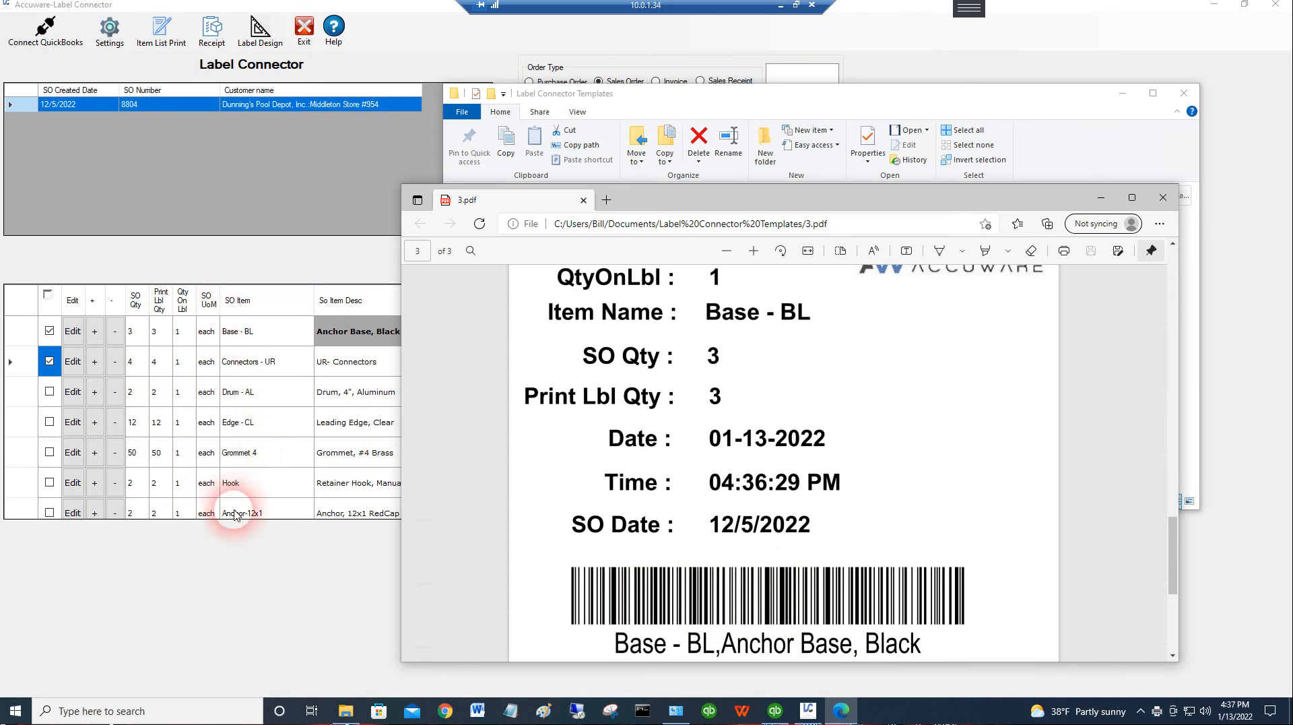
click(1163, 197)
Open 4.pdf, check its Connectors - UR label pages, and close both the PDF and File Explorer.
double_click(688, 309)
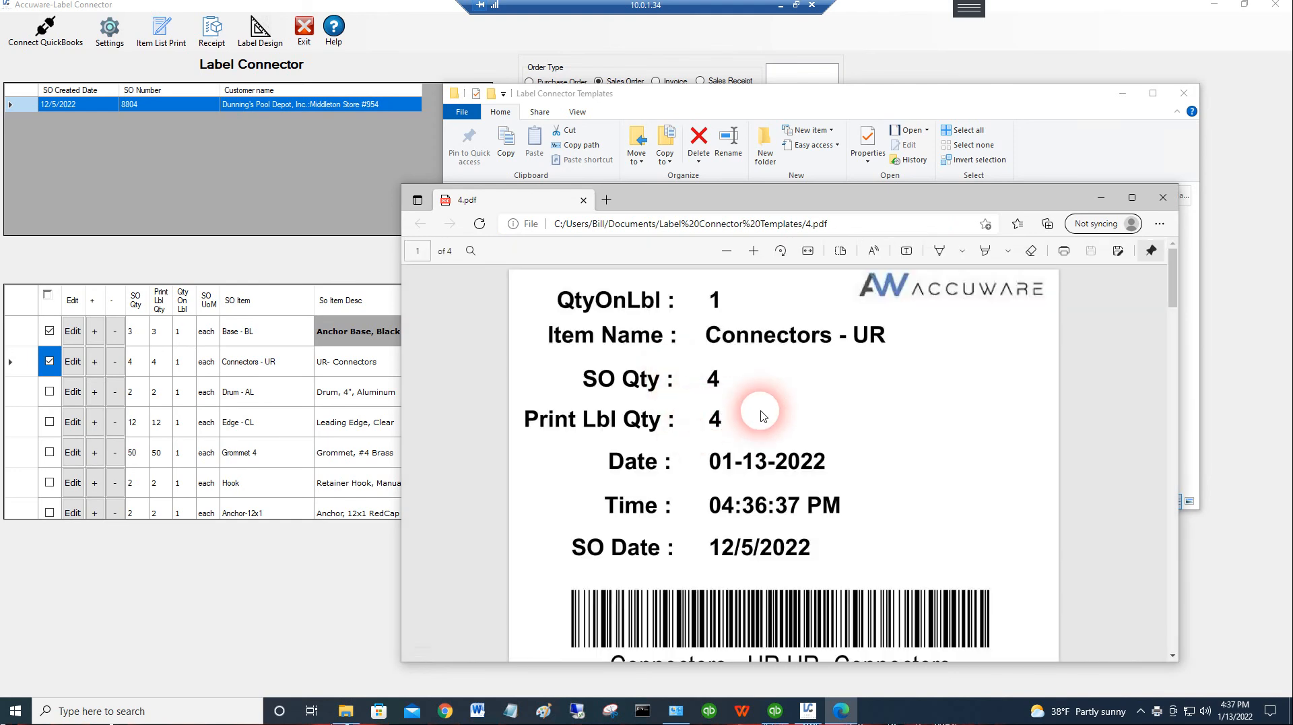
scroll(741, 414, down, 10)
scroll(781, 414, down, 14)
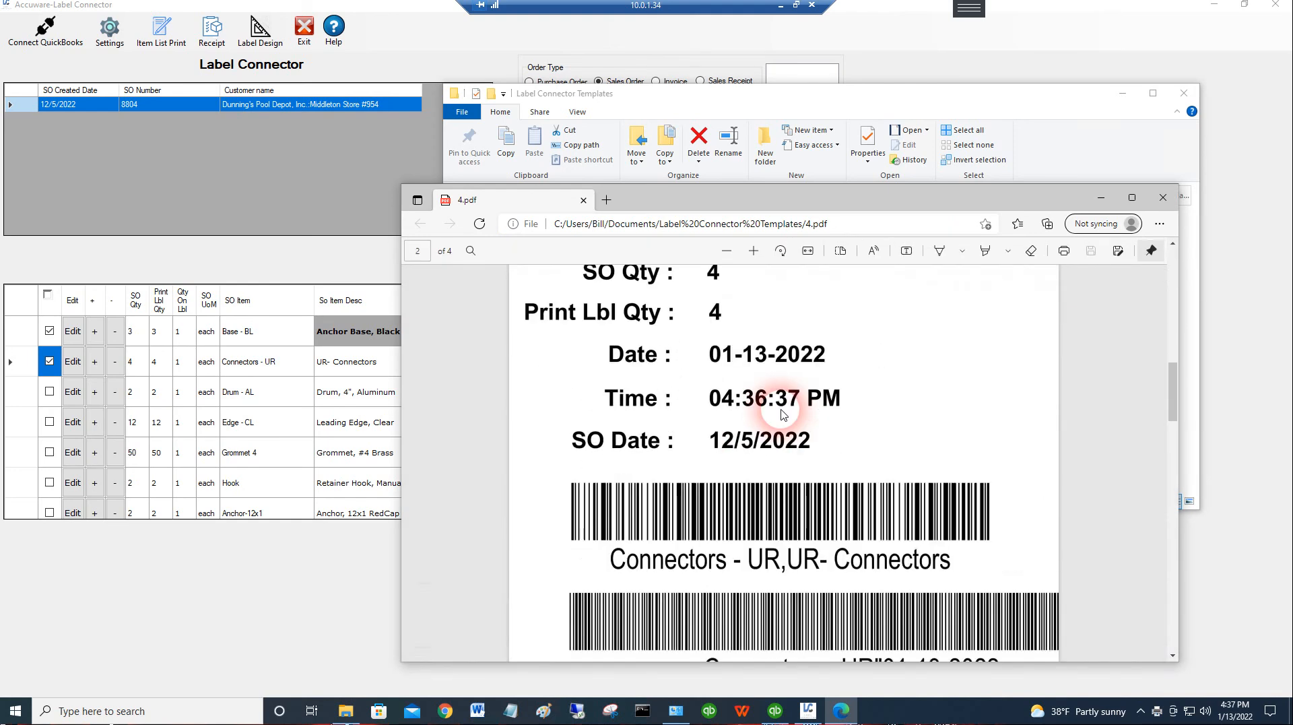
scroll(780, 412, down, 5)
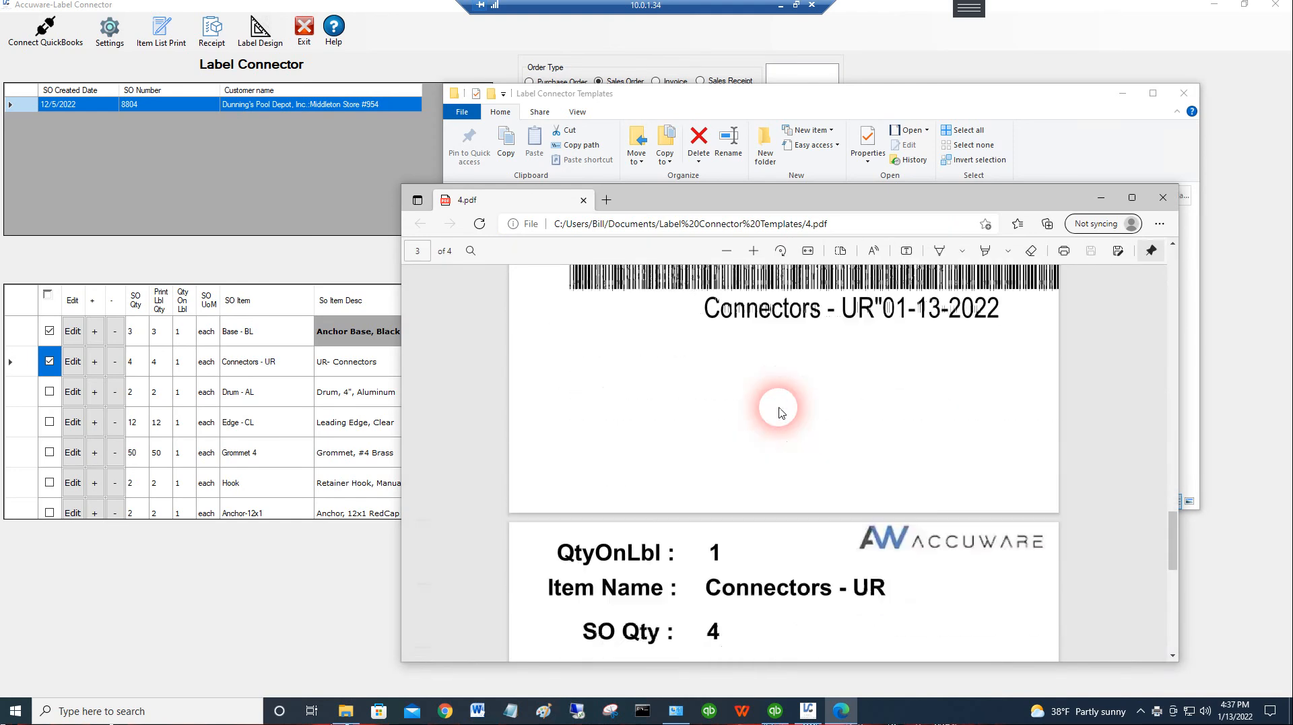
click(1162, 198)
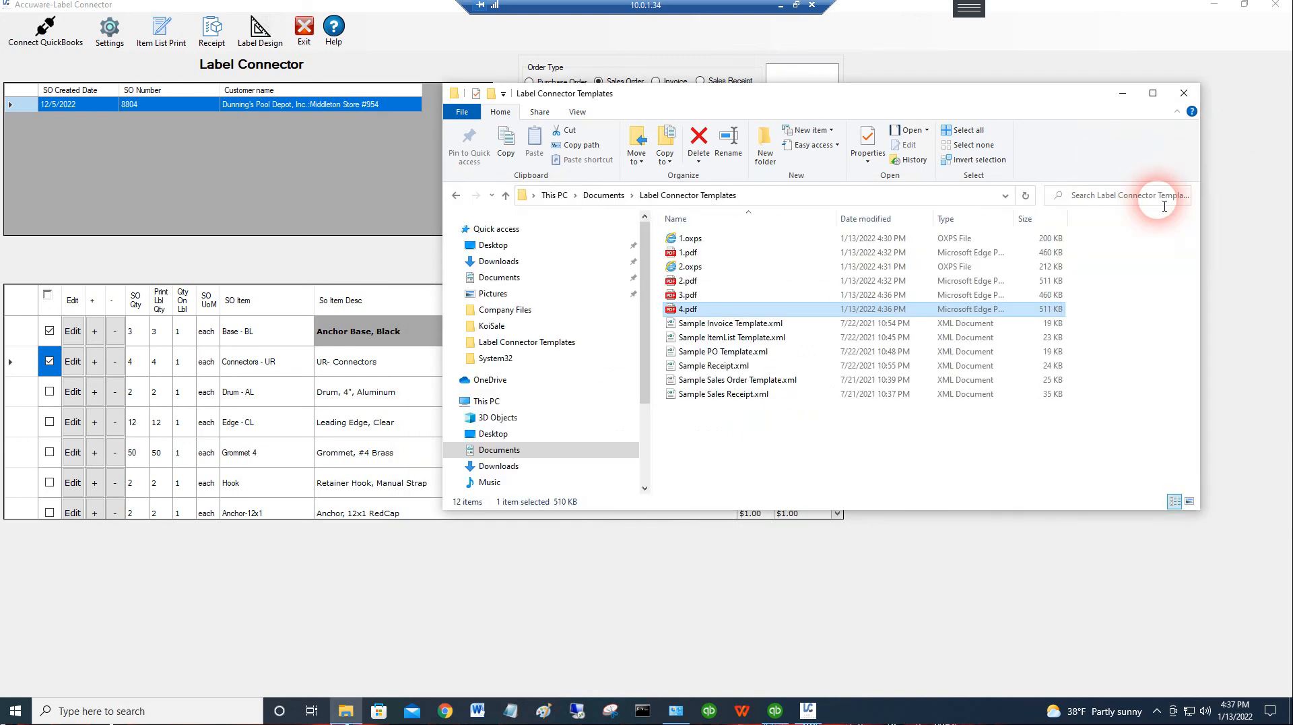
click(1183, 94)
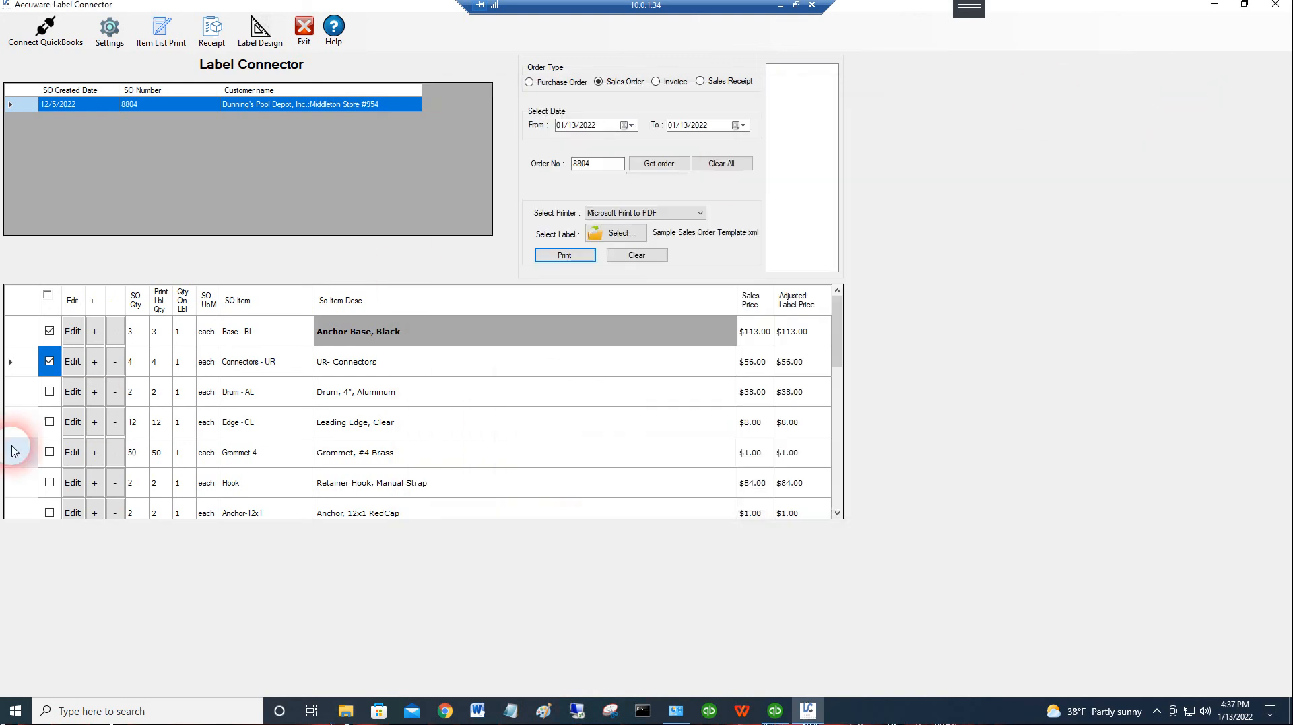